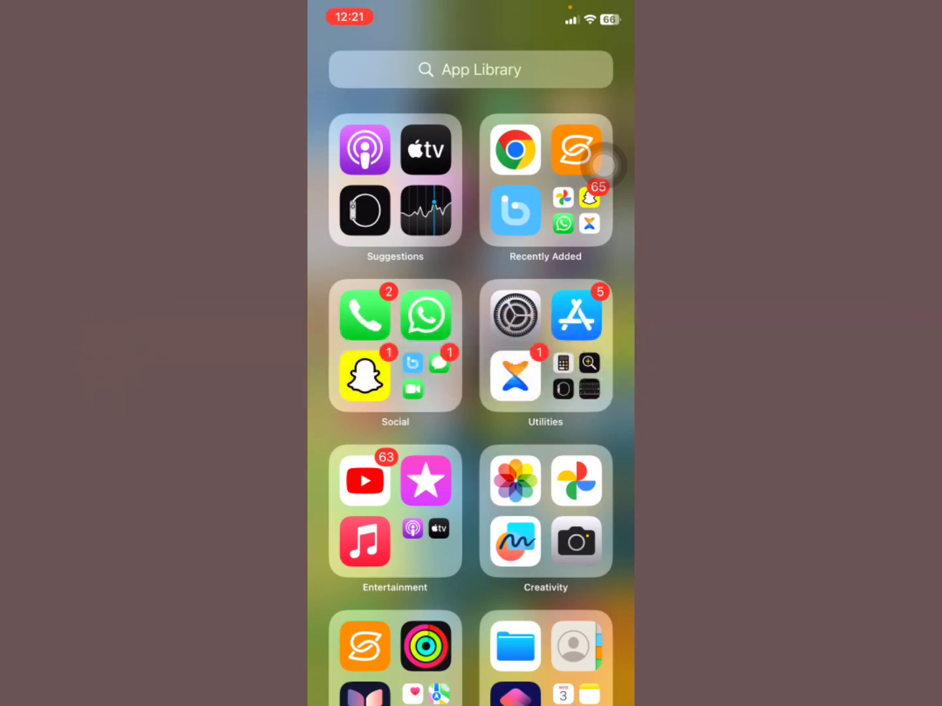
# Step: Launch Settings from the Utilities folder in the App Library
pyautogui.click(515, 315)
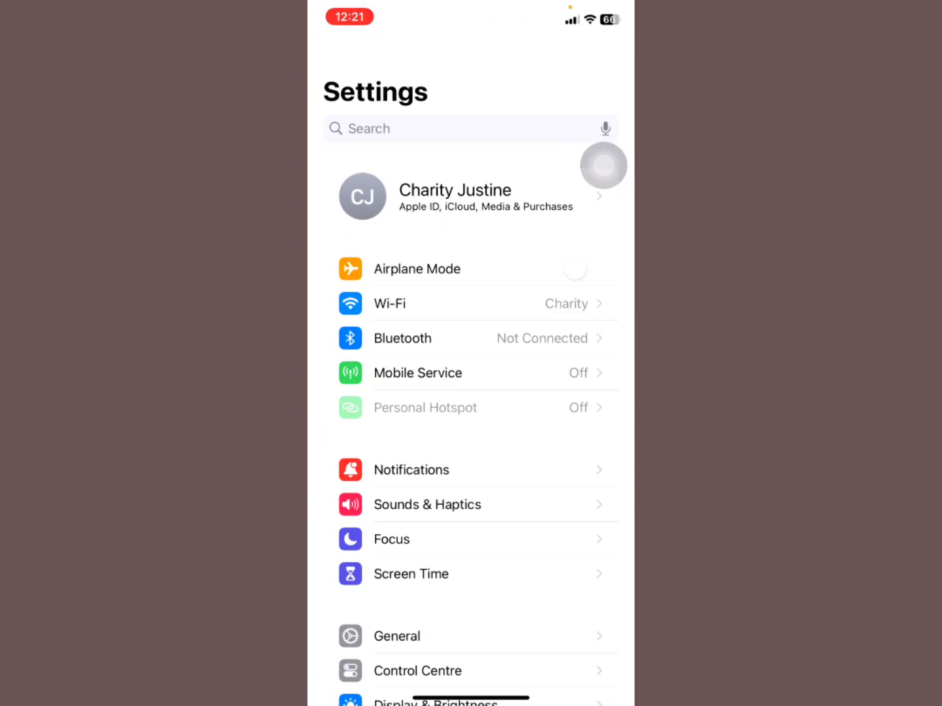
pyautogui.scroll(-5, 471, 390)
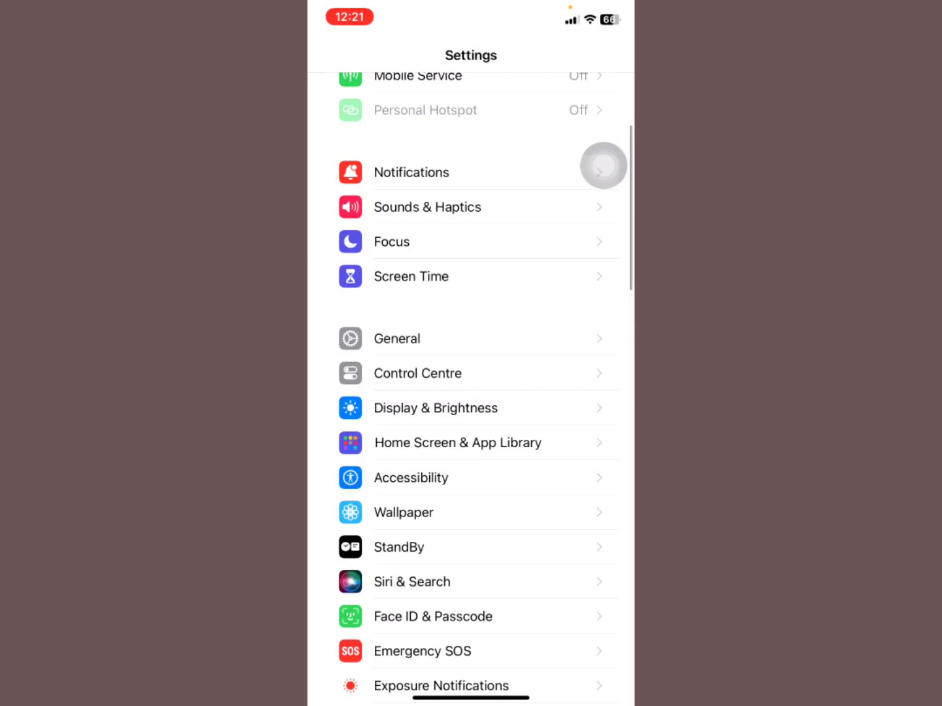
pyautogui.scroll(-3, 603, 165)
pyautogui.scroll(-1, 604, 166)
pyautogui.scroll(-3, 603, 165)
pyautogui.scroll(-2, 603, 166)
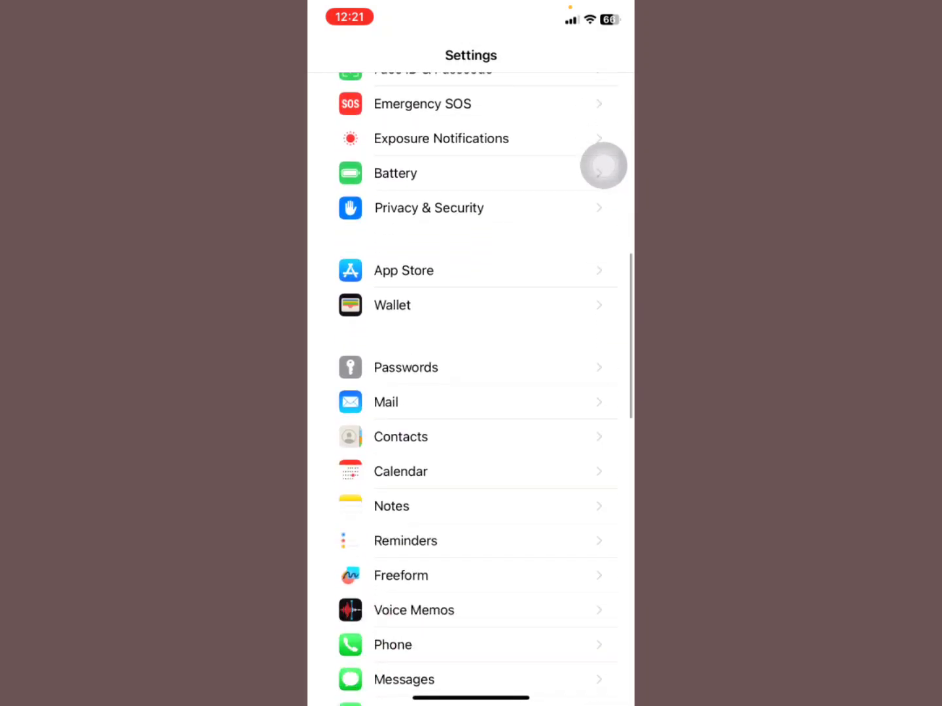
pyautogui.scroll(-4, 604, 165)
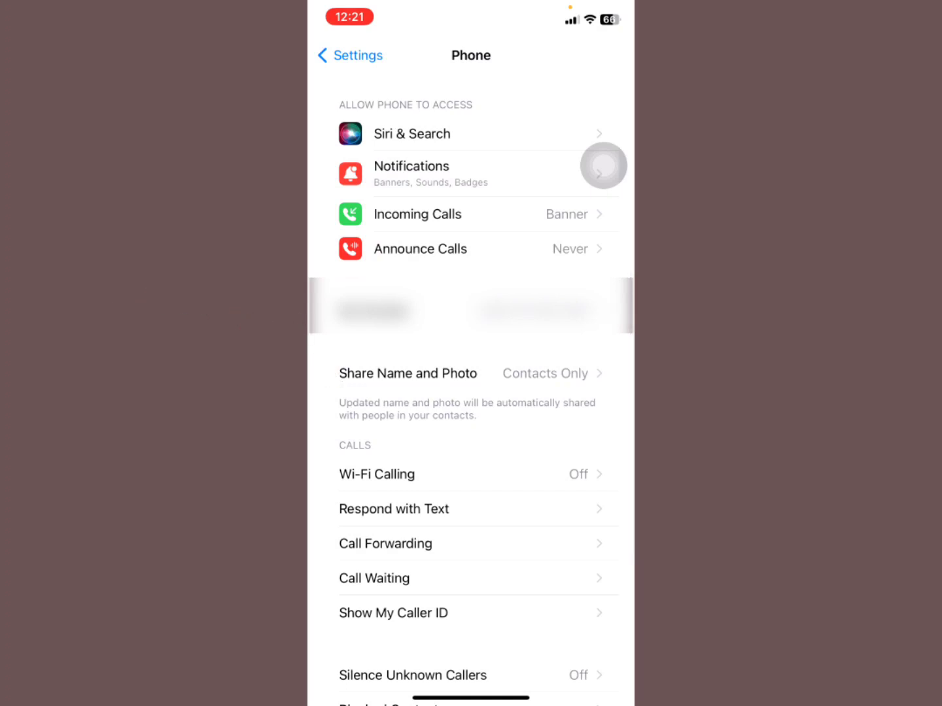
pyautogui.scroll(-2, 604, 166)
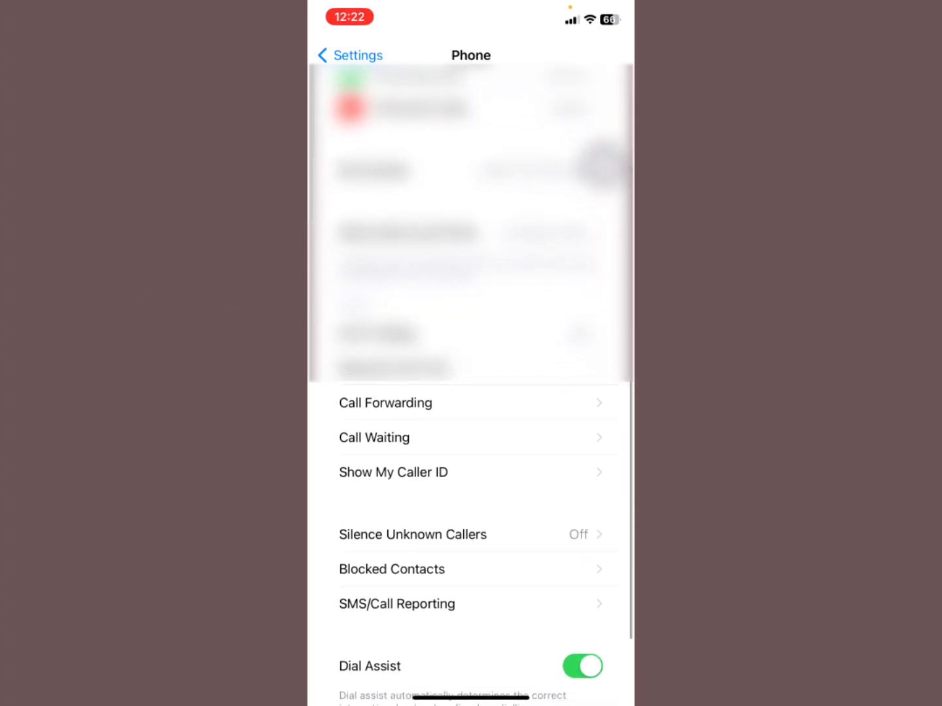
# Step: Open the Call Waiting page from the Phone settings
pyautogui.click(373, 438)
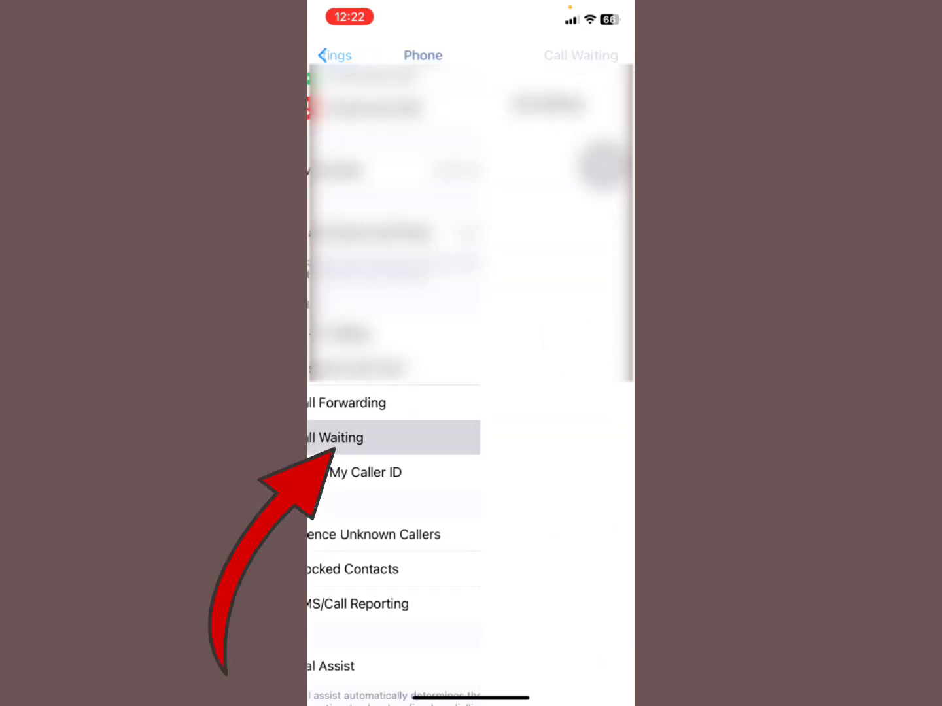